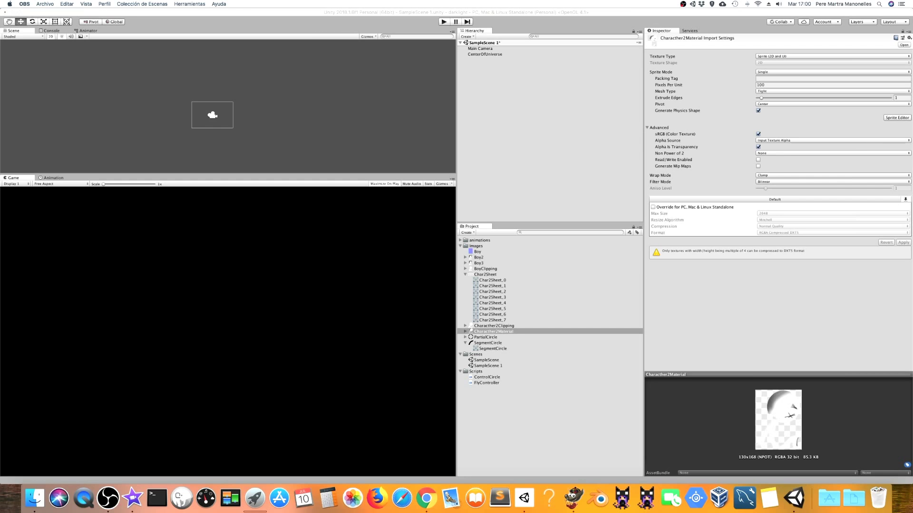
Drag the Char2Sheet_0 sprite from the Project panel into the Scene view
{"action": "left_click", "coordinate": [492, 280]}
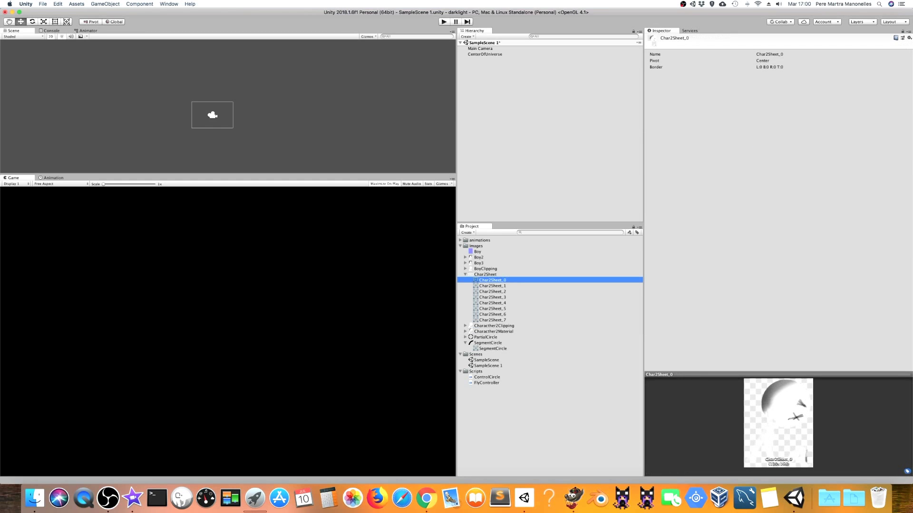
{"action": "left_click_drag", "start_coordinate": [492, 280], "coordinate": [211, 113]}
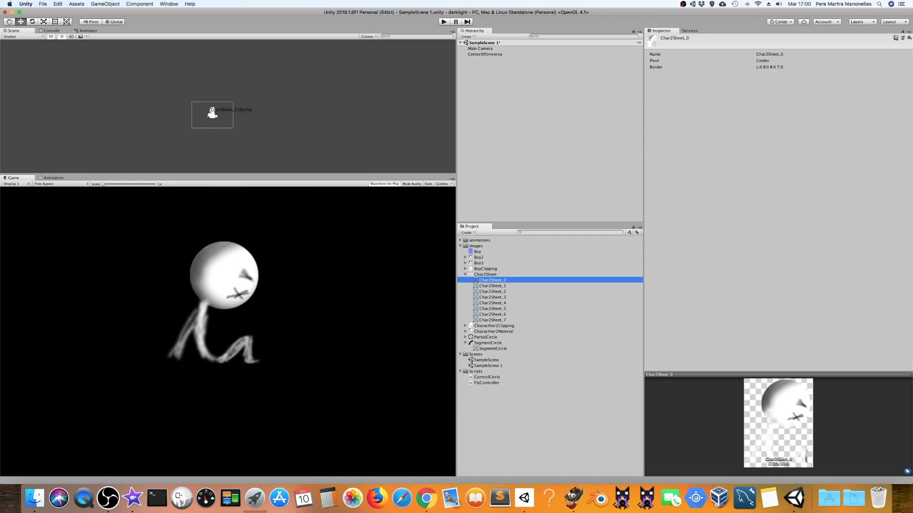
{"action": "left_click_drag", "start_coordinate": [211, 112], "coordinate": [212, 112]}
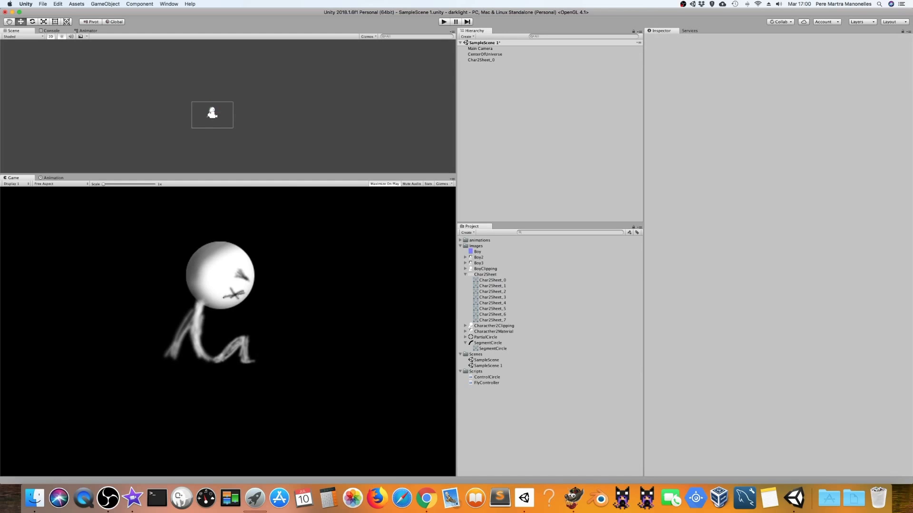
{"action": "right_click", "coordinate": [479, 65]}
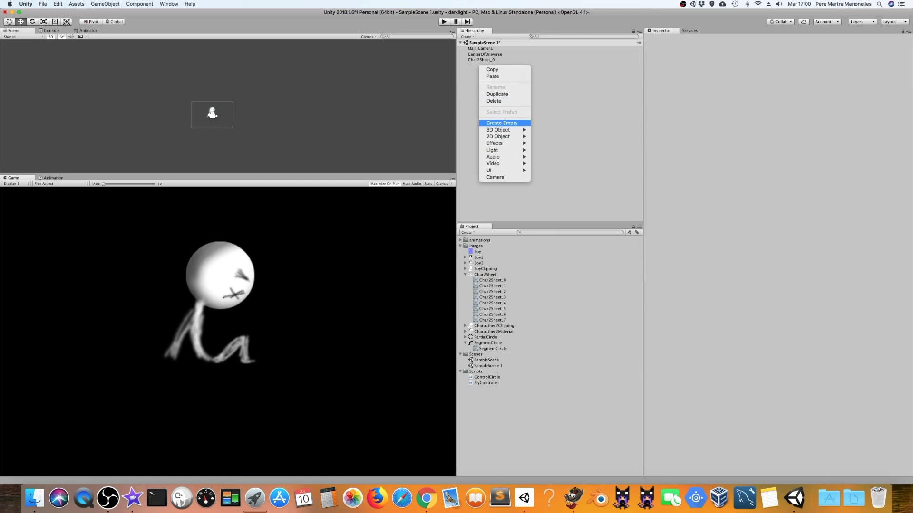
Add a Point Light to the scene and move it toward the character
{"action": "mouse_move", "coordinate": [500, 149]}
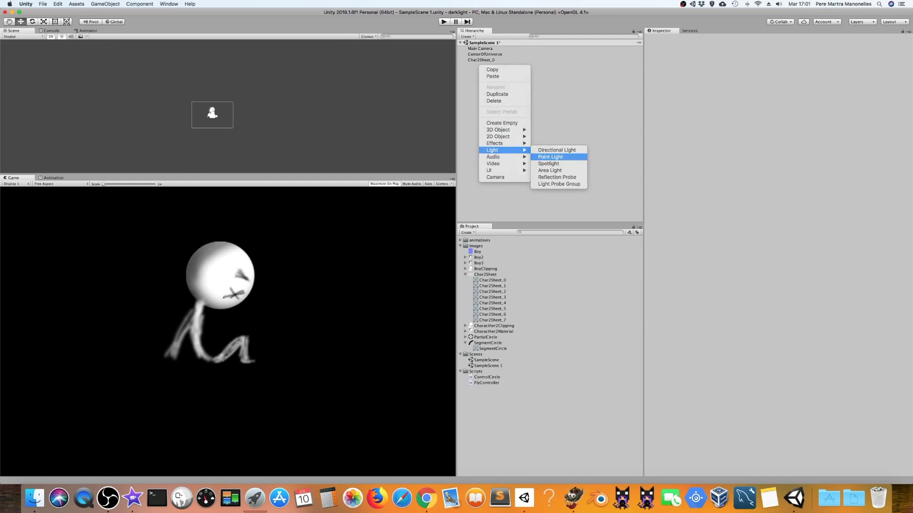
{"action": "left_click", "coordinate": [550, 156]}
{"action": "left_click_drag", "start_coordinate": [230, 104], "coordinate": [225, 105]}
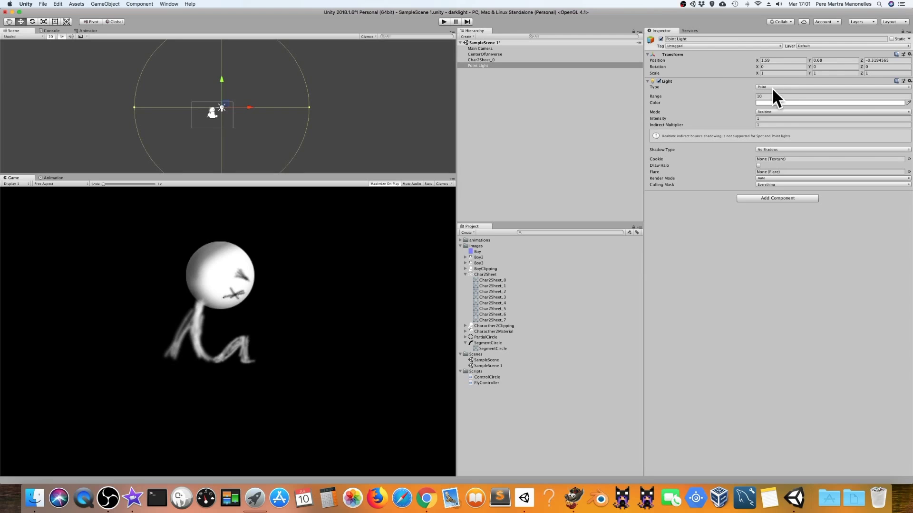
Set the point light's colour to red (D92222) and place it at X 1.42, Y 0.59
{"action": "left_click", "coordinate": [830, 102]}
{"action": "left_click", "coordinate": [598, 128]}
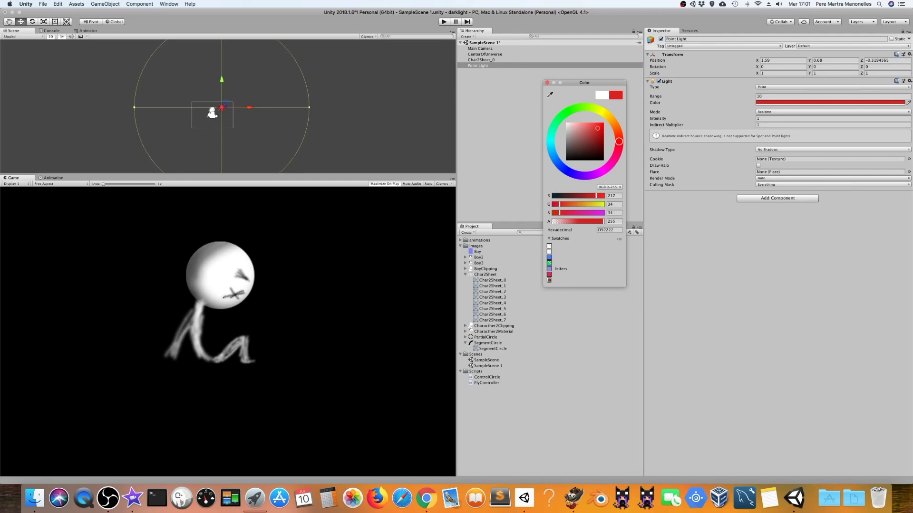
{"action": "key", "text": "Return"}
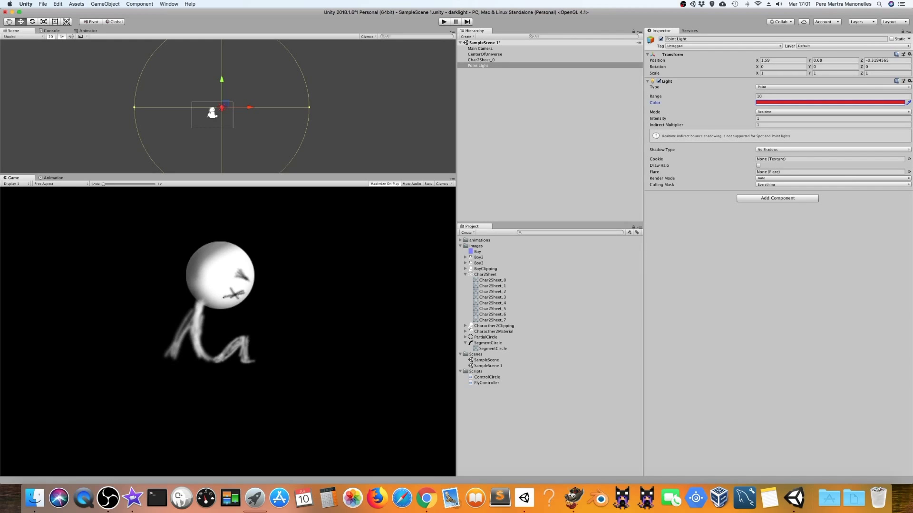
{"action": "left_click_drag", "start_coordinate": [226, 104], "coordinate": [223, 104]}
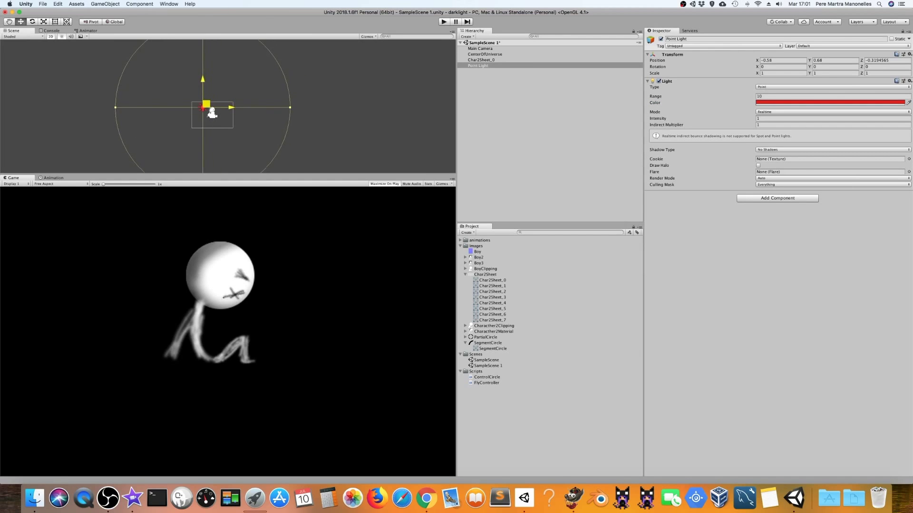
{"action": "left_click_drag", "start_coordinate": [223, 105], "coordinate": [223, 105]}
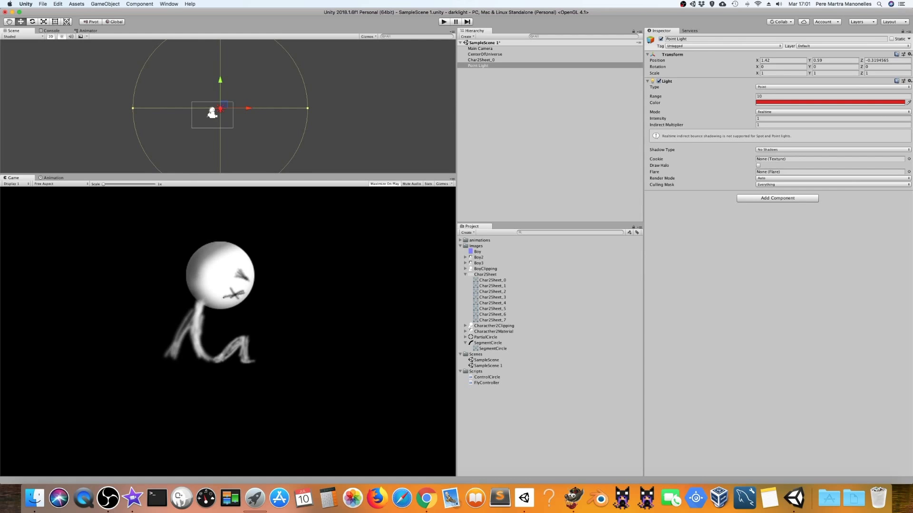
Enable Draw Halo, move the light to X 2.61, Y 0.84, and set Intensity to 4
{"action": "left_click", "coordinate": [758, 165]}
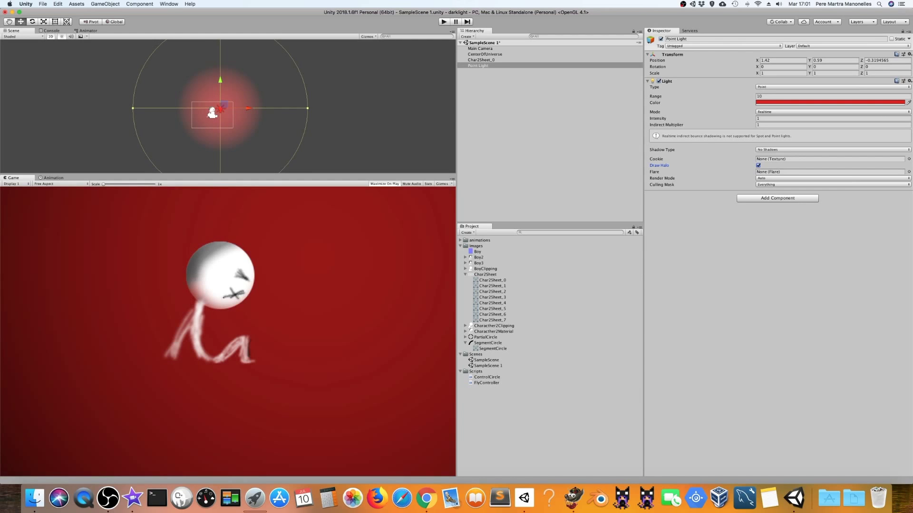
{"action": "left_click_drag", "start_coordinate": [224, 105], "coordinate": [234, 102]}
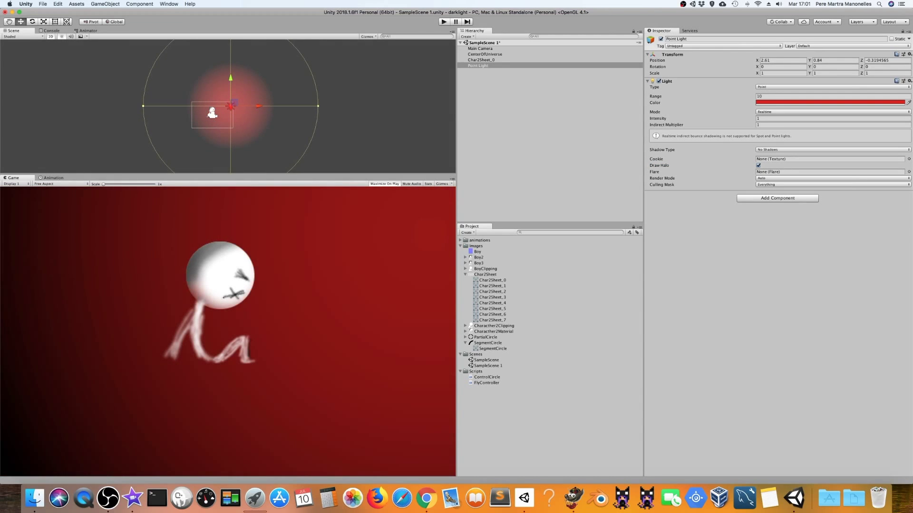
{"action": "left_click", "coordinate": [785, 118]}
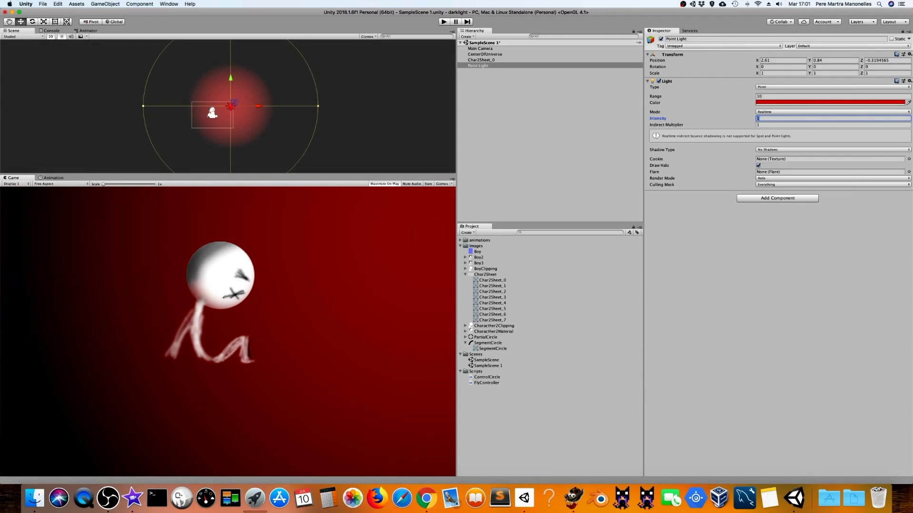
{"action": "type", "text": "4"}
{"action": "left_click", "coordinate": [784, 125]}
{"action": "left_click", "coordinate": [784, 96]}
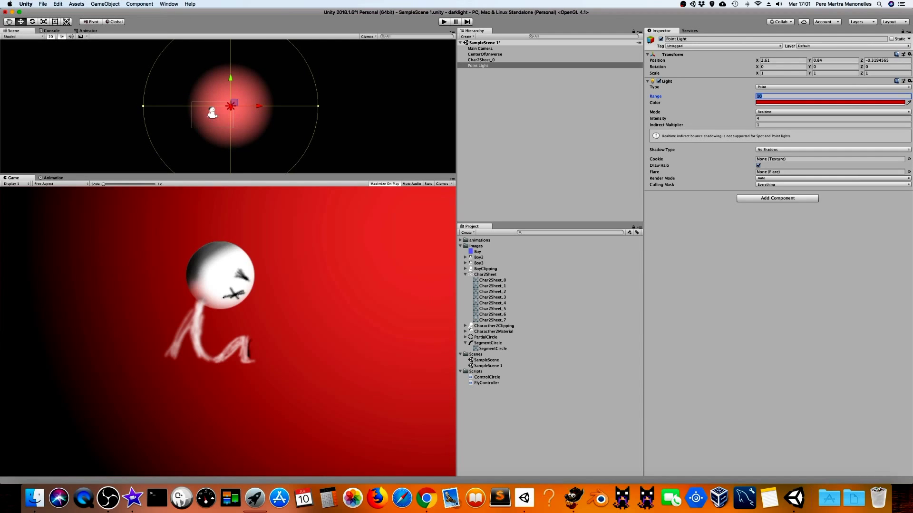
{"action": "key", "text": "Escape"}
Create a New Material asset and set its shader to Legacy Shaders/Transparent/Bumped Specular
{"action": "right_click", "coordinate": [479, 335]}
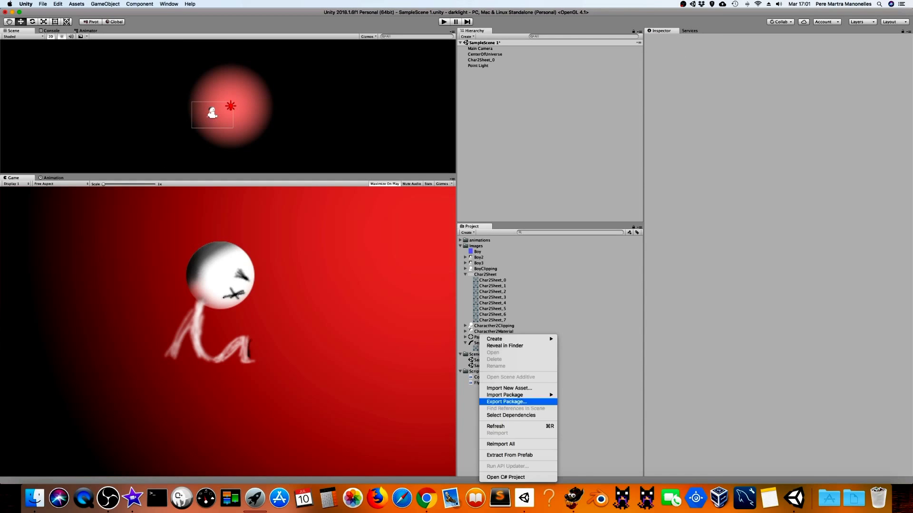
{"action": "mouse_move", "coordinate": [504, 339]}
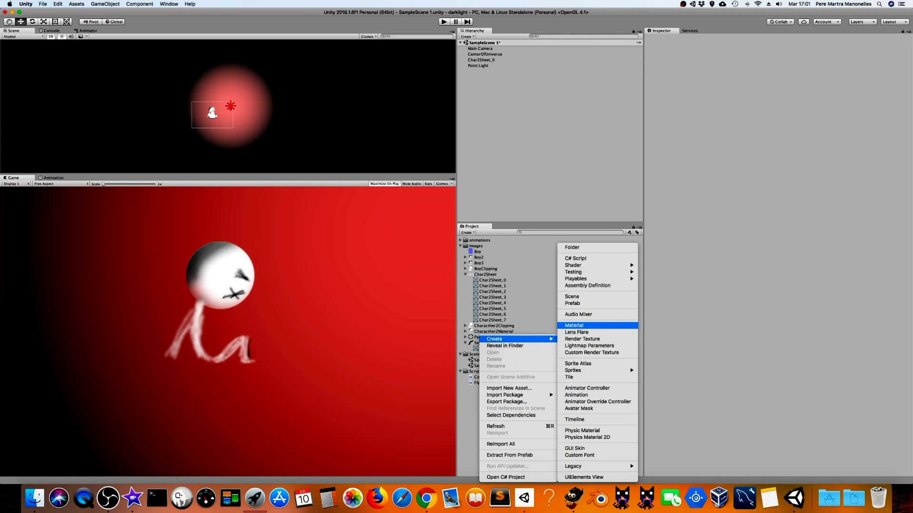
{"action": "left_click", "coordinate": [574, 325]}
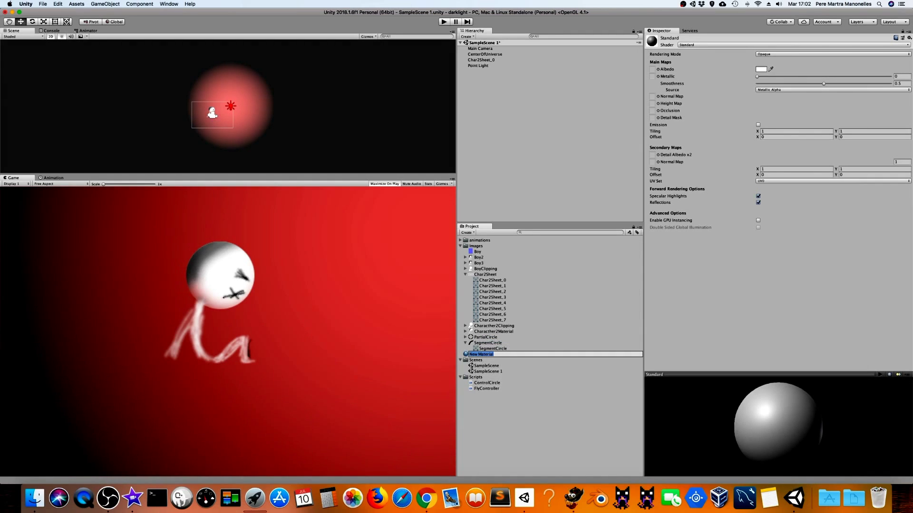
{"action": "left_click", "coordinate": [789, 45]}
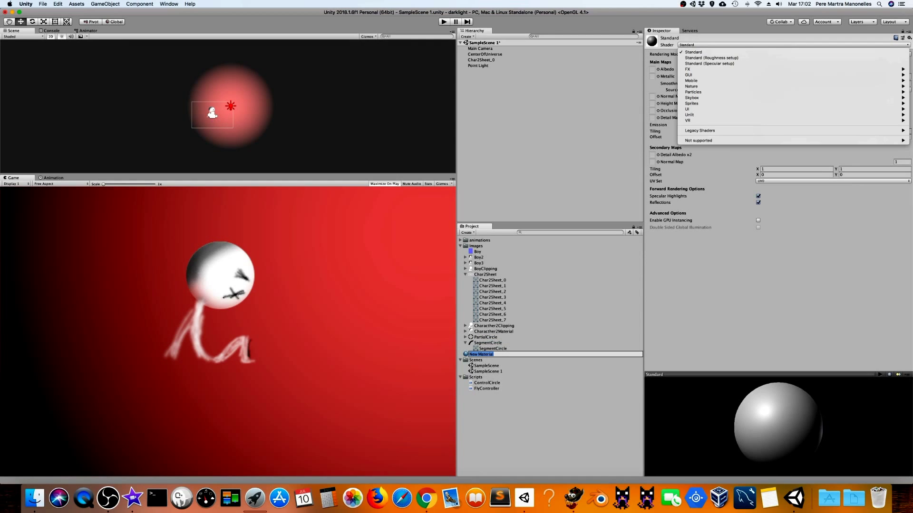
{"action": "mouse_move", "coordinate": [701, 130]}
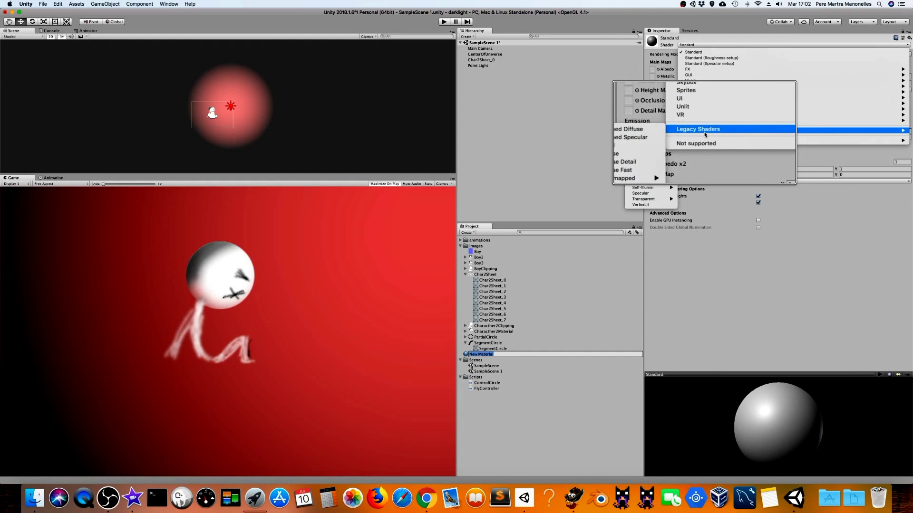
{"action": "mouse_move", "coordinate": [643, 199]}
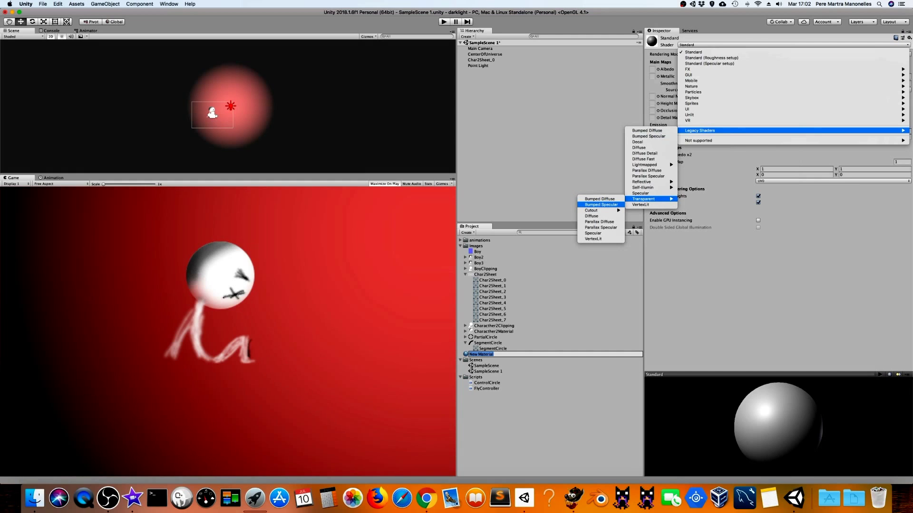
{"action": "left_click", "coordinate": [601, 204]}
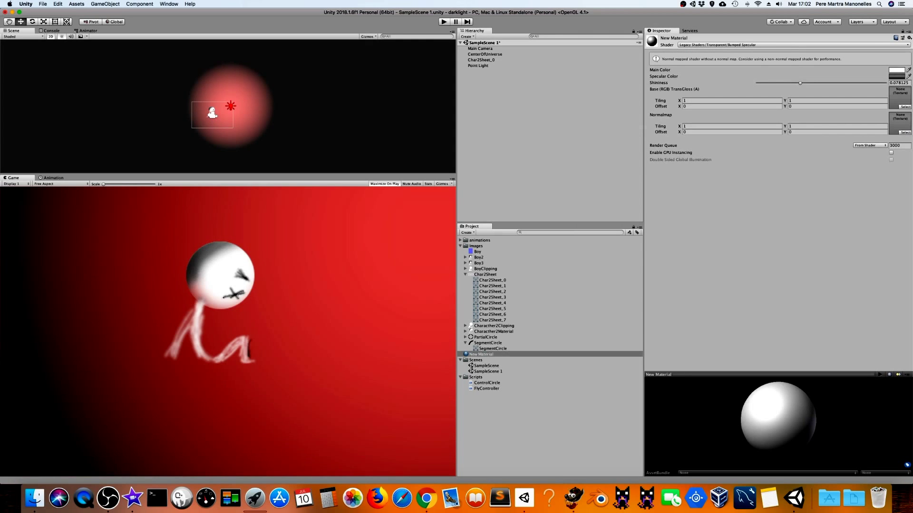
Apply New Material to Char2Sheet_0 and disable the Point Light
{"action": "left_click", "coordinate": [481, 354]}
{"action": "left_click_drag", "start_coordinate": [481, 354], "coordinate": [481, 58]}
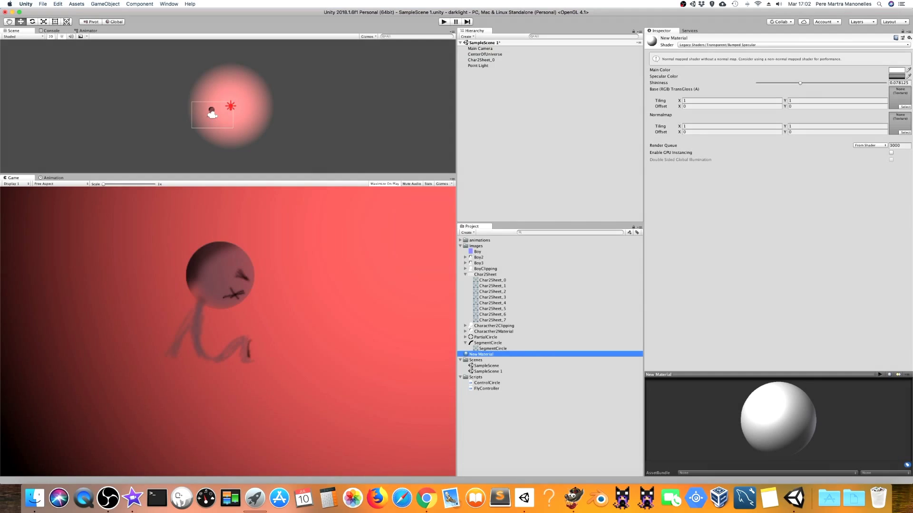
{"action": "left_click", "coordinate": [478, 65]}
{"action": "left_click", "coordinate": [660, 39]}
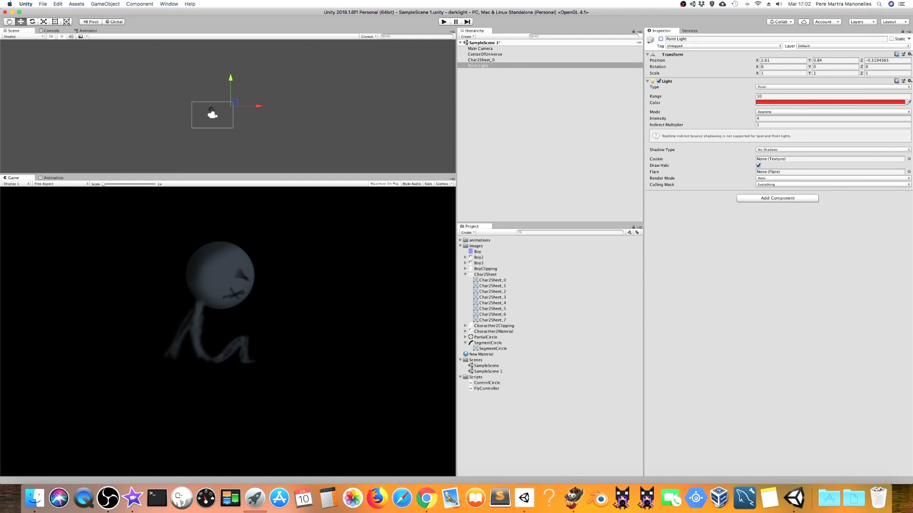
Set New Material's Main Color to light blue (45ADFF)
{"action": "left_click", "coordinate": [481, 354]}
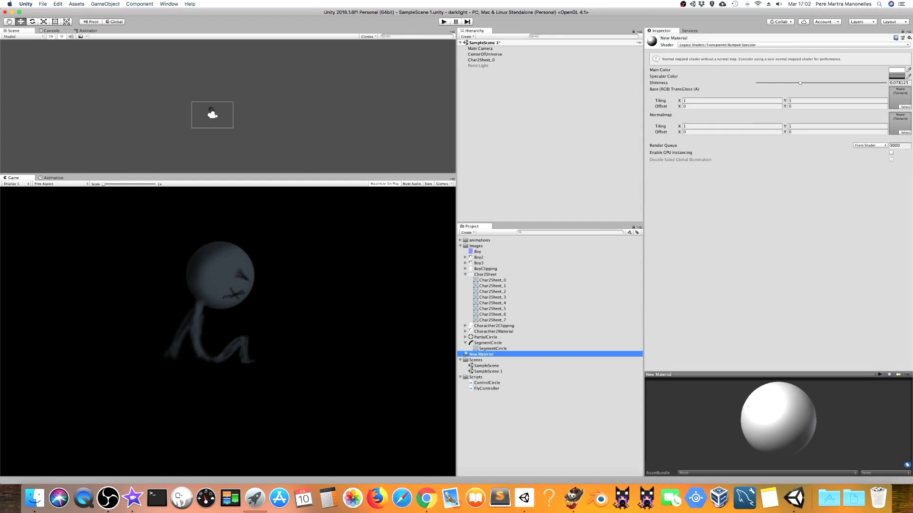
{"action": "left_click", "coordinate": [897, 70]}
{"action": "left_click", "coordinate": [554, 157]}
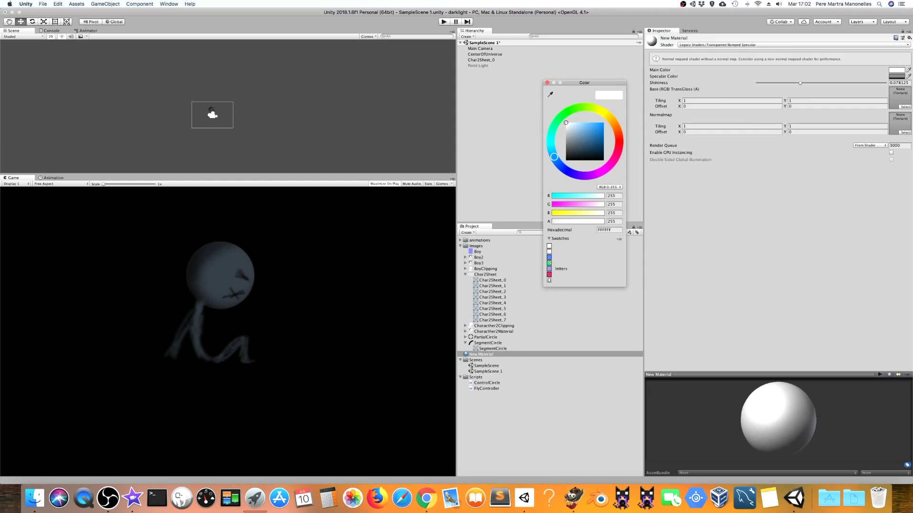
{"action": "left_click", "coordinate": [587, 126]}
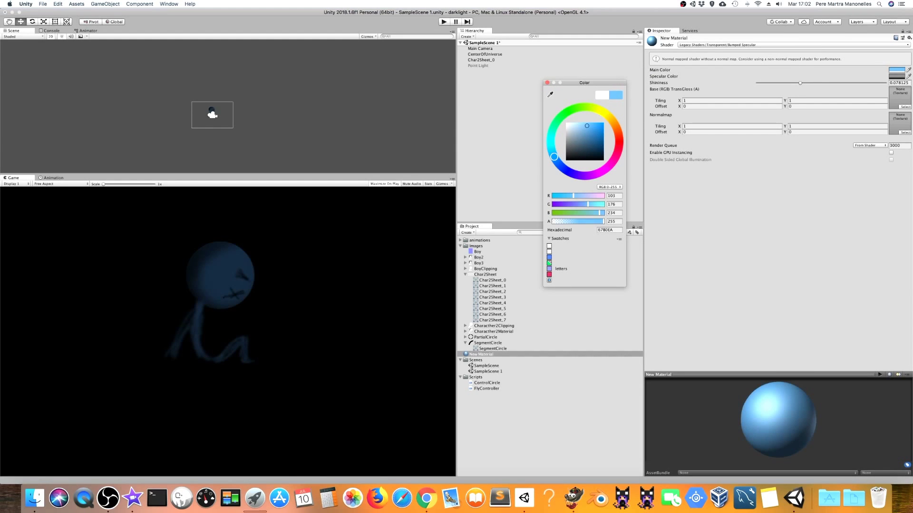
{"action": "left_click_drag", "start_coordinate": [587, 126], "coordinate": [592, 123]}
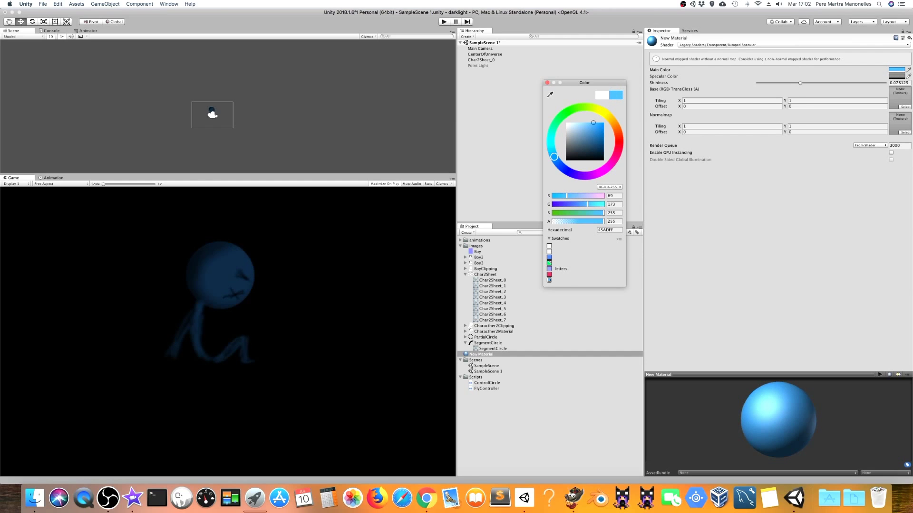
{"action": "key", "text": "Return"}
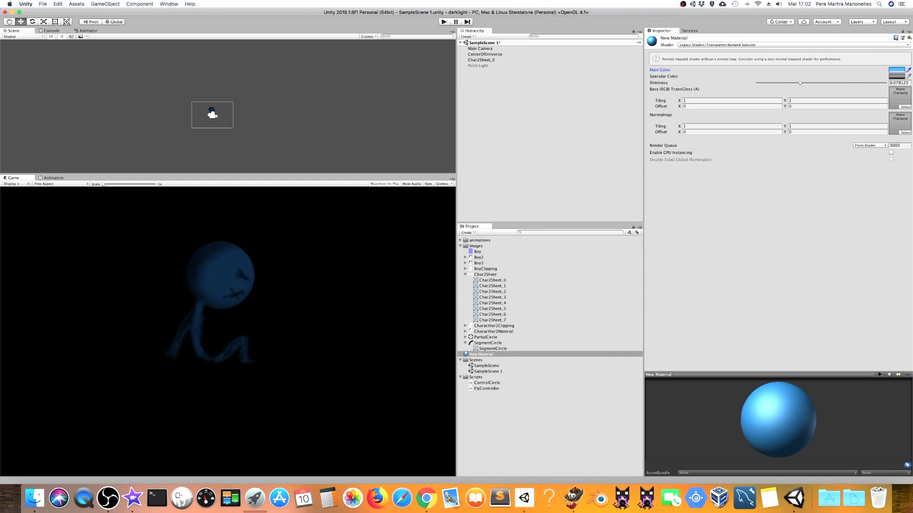
{"action": "left_click", "coordinate": [477, 66]}
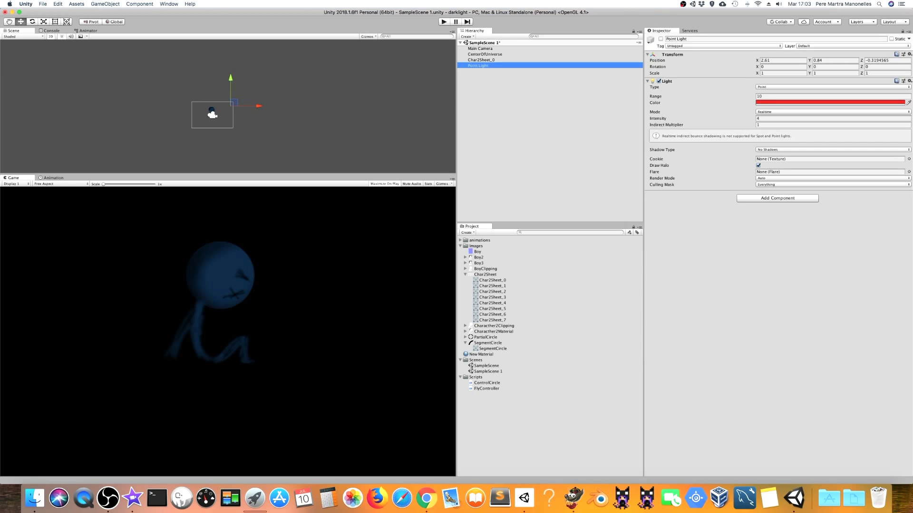
Re-enable the Point Light with Draw Halo off and move it to X -1.67, Y 1.11 near the head
{"action": "left_click", "coordinate": [661, 39]}
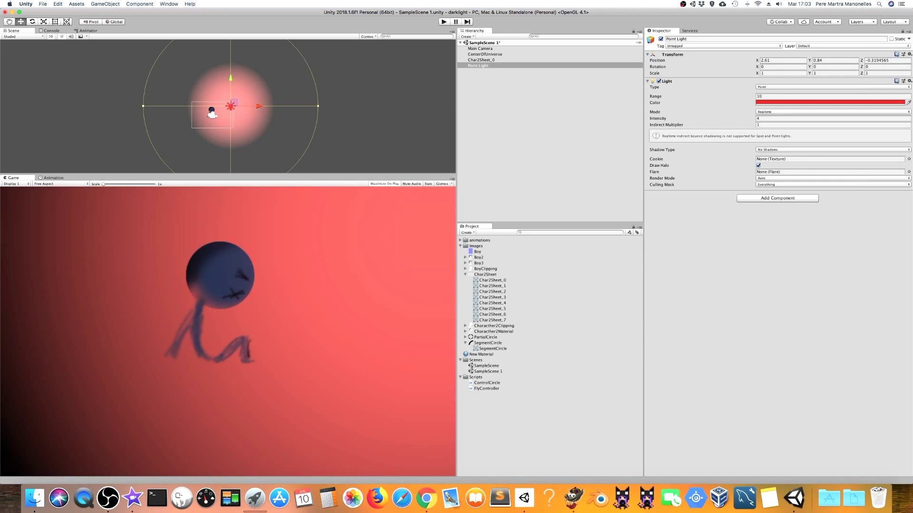
{"action": "left_click", "coordinate": [759, 166]}
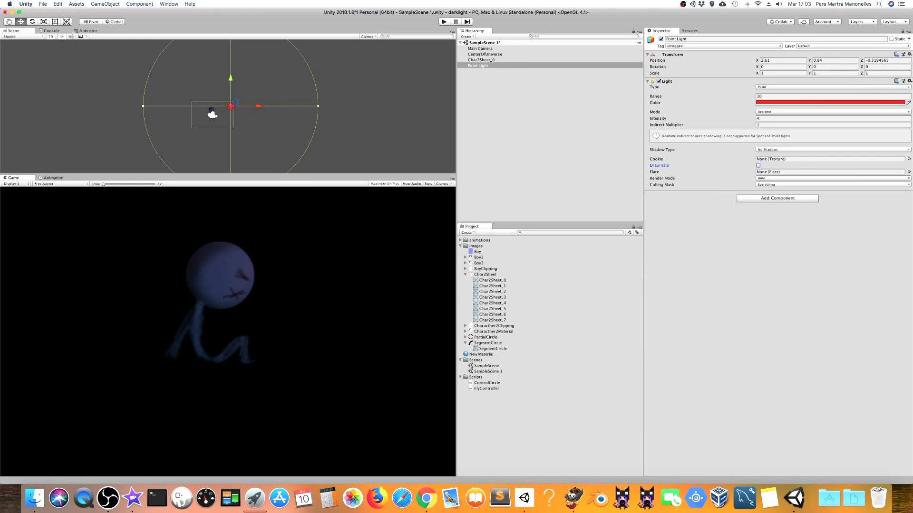
{"action": "left_click_drag", "start_coordinate": [234, 103], "coordinate": [221, 105]}
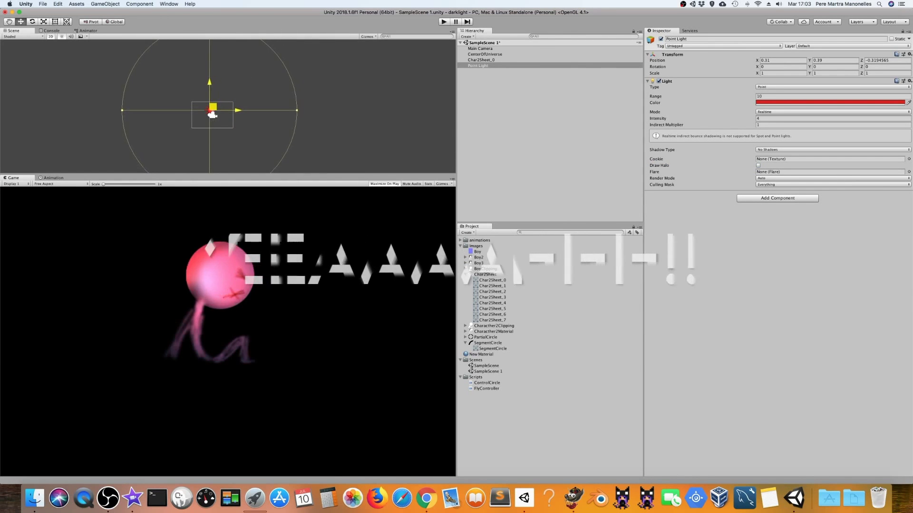
{"action": "left_click_drag", "start_coordinate": [222, 104], "coordinate": [225, 100]}
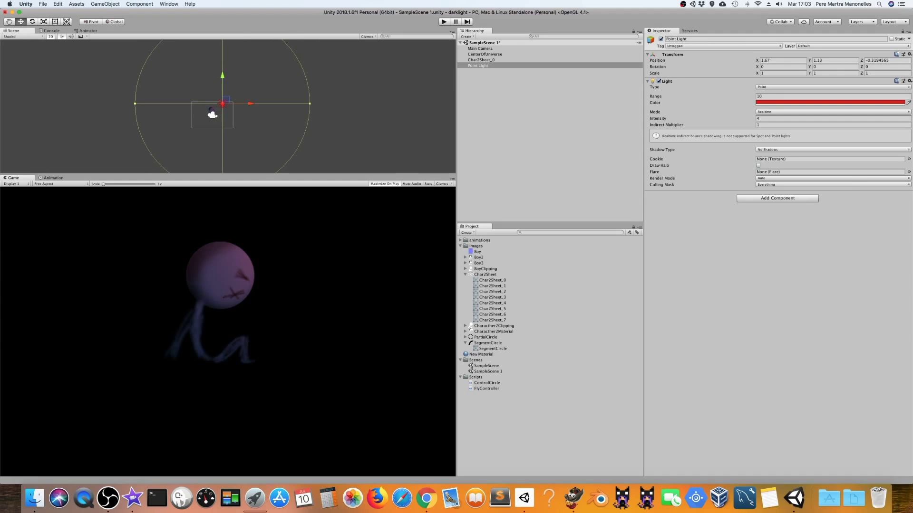
{"action": "right_click", "coordinate": [484, 88]}
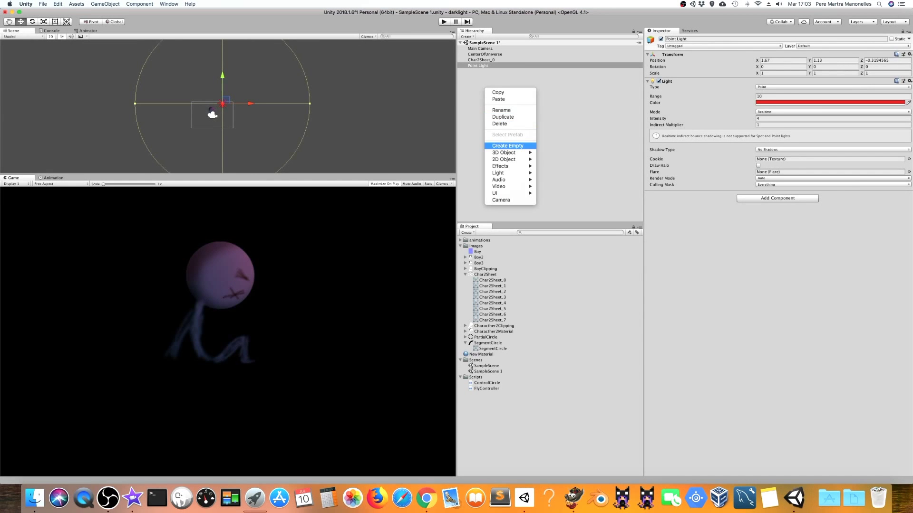
Create an empty GameObject holding the red light, then add a second Point Light at the root
{"action": "left_click", "coordinate": [507, 146]}
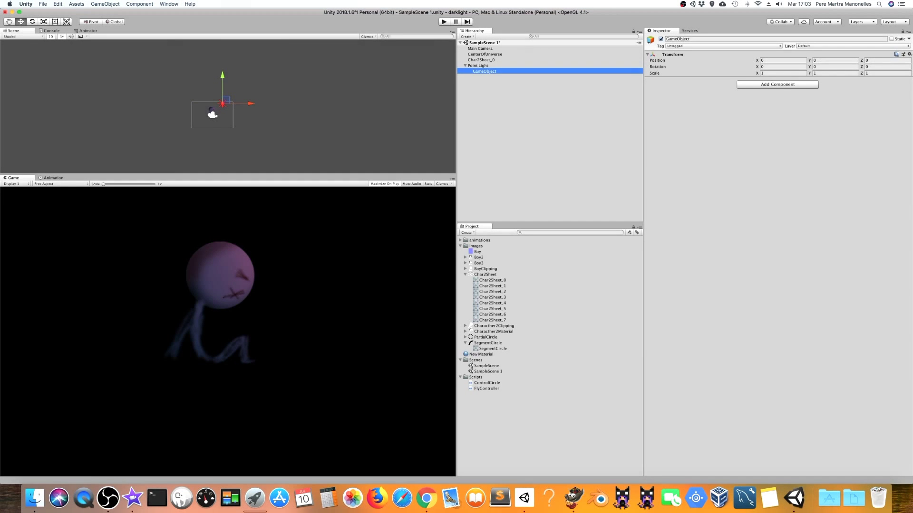
{"action": "left_click_drag", "start_coordinate": [484, 72], "coordinate": [479, 65]}
{"action": "right_click", "coordinate": [487, 65]}
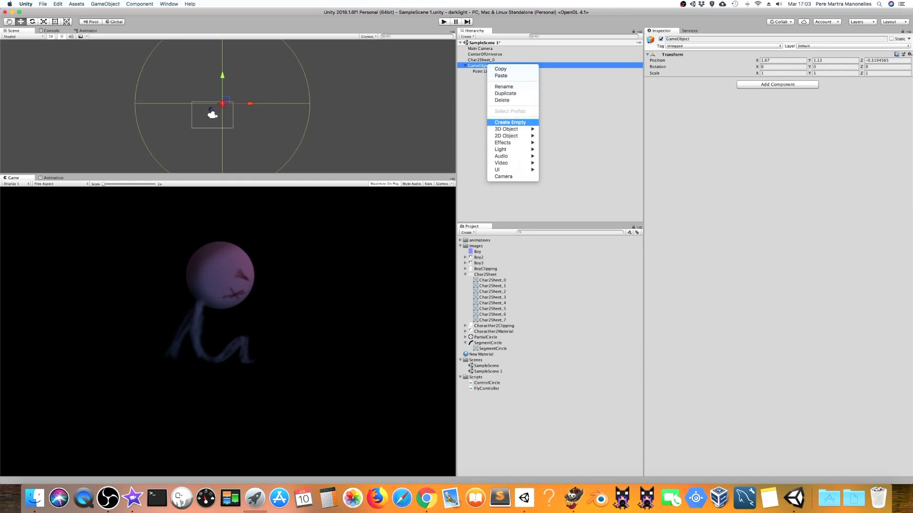
{"action": "mouse_move", "coordinate": [507, 136]}
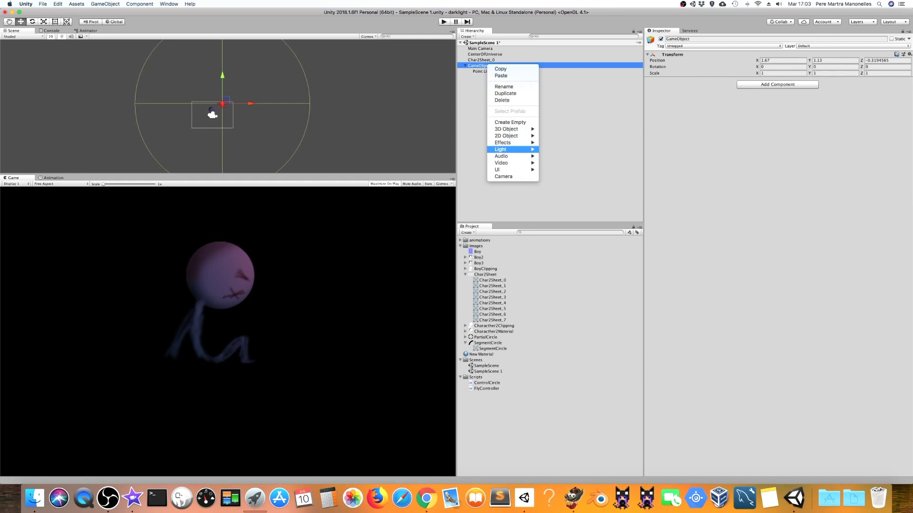
{"action": "left_click", "coordinate": [558, 156]}
{"action": "left_click_drag", "start_coordinate": [483, 77], "coordinate": [523, 119]}
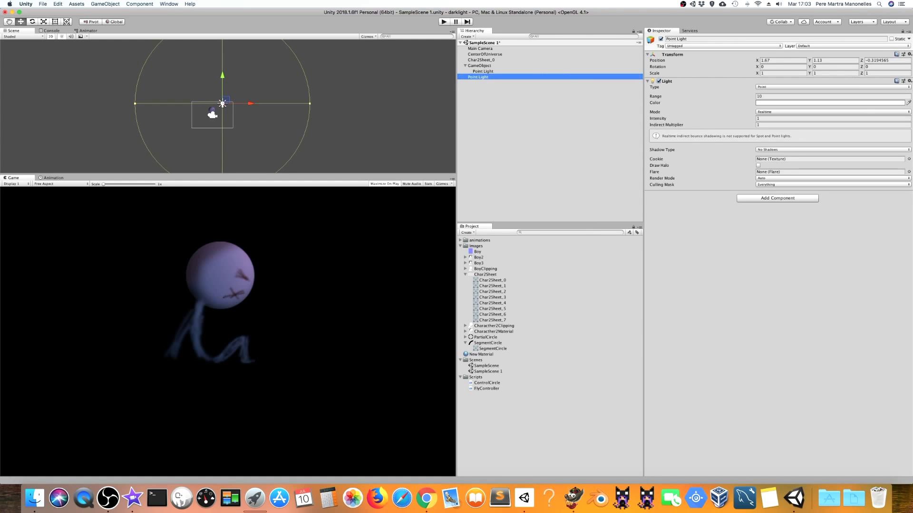
{"action": "left_click", "coordinate": [830, 102]}
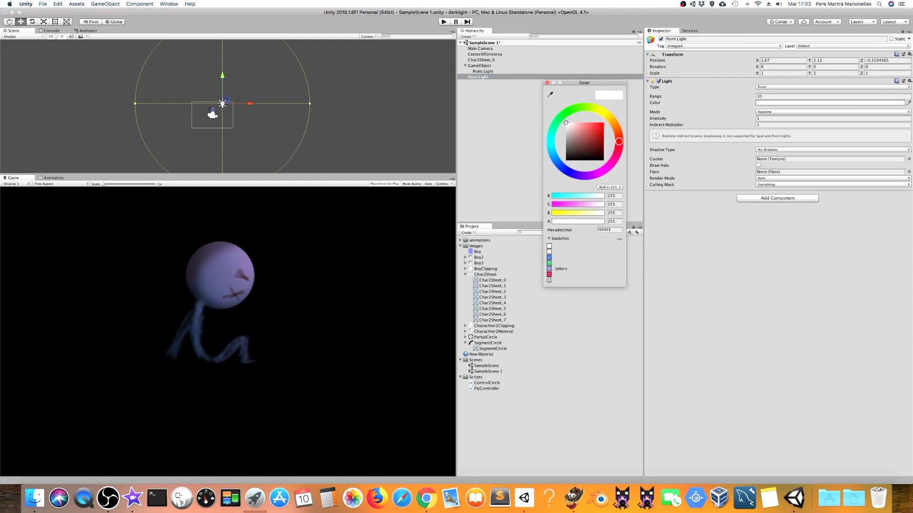
Color the second Point Light green (3CD73F) and nest it under GameObject
{"action": "mouse_move", "coordinate": [565, 123]}
{"action": "left_mouse_down"}
{"action": "mouse_move", "coordinate": [570, 140]}
{"action": "mouse_move", "coordinate": [588, 143]}
{"action": "left_mouse_up"}
{"action": "left_click", "coordinate": [602, 170]}
{"action": "left_click", "coordinate": [566, 112]}
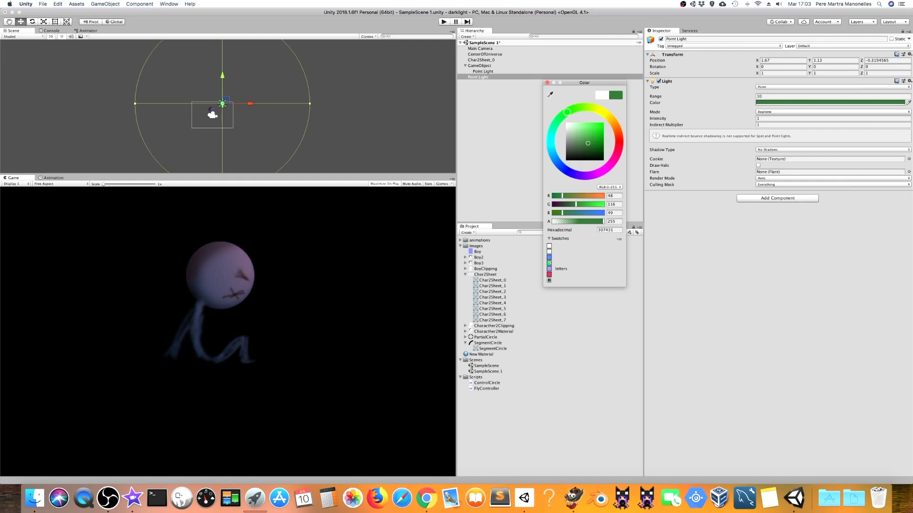
{"action": "left_click_drag", "start_coordinate": [588, 143], "coordinate": [593, 129]}
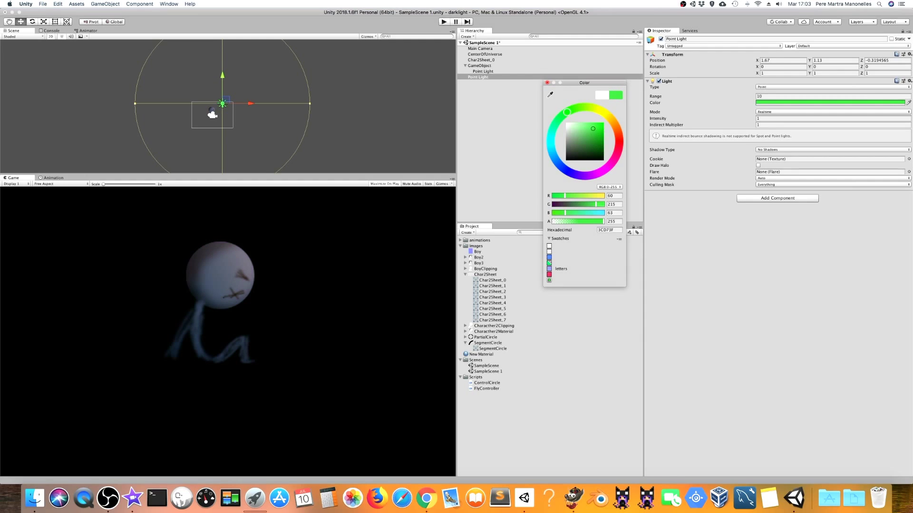
{"action": "left_click", "coordinate": [547, 83]}
{"action": "left_click_drag", "start_coordinate": [480, 77], "coordinate": [481, 66]}
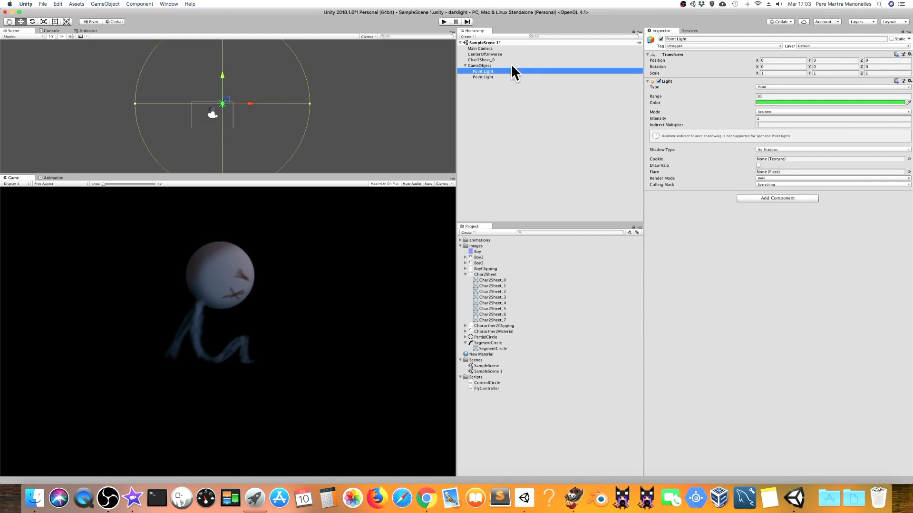
{"action": "left_click", "coordinate": [483, 77]}
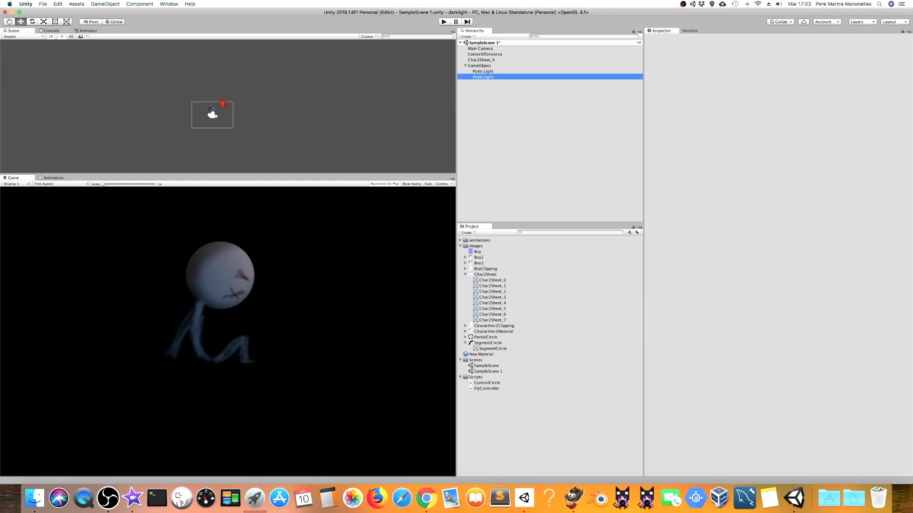
Move the GameObject holding both lights to X 14.13, Y 0.47
{"action": "left_click", "coordinate": [482, 71]}
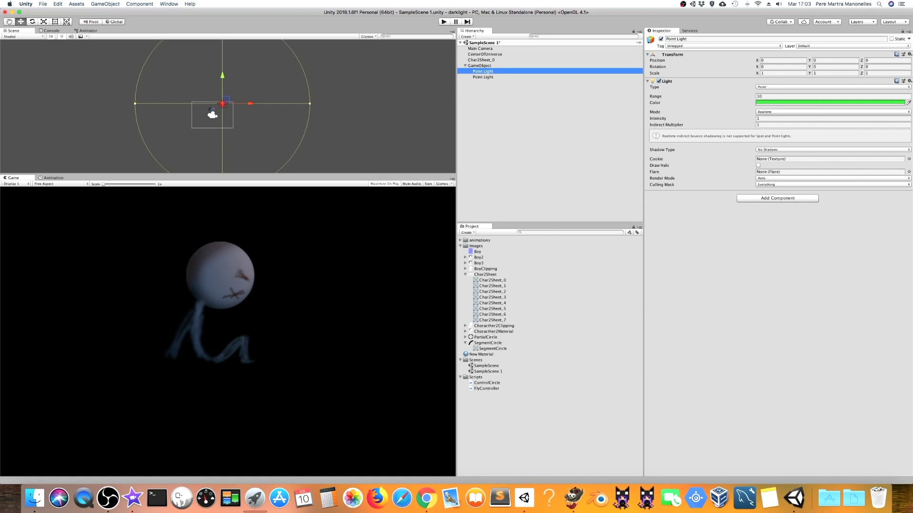
{"action": "left_click_drag", "start_coordinate": [226, 99], "coordinate": [230, 106]}
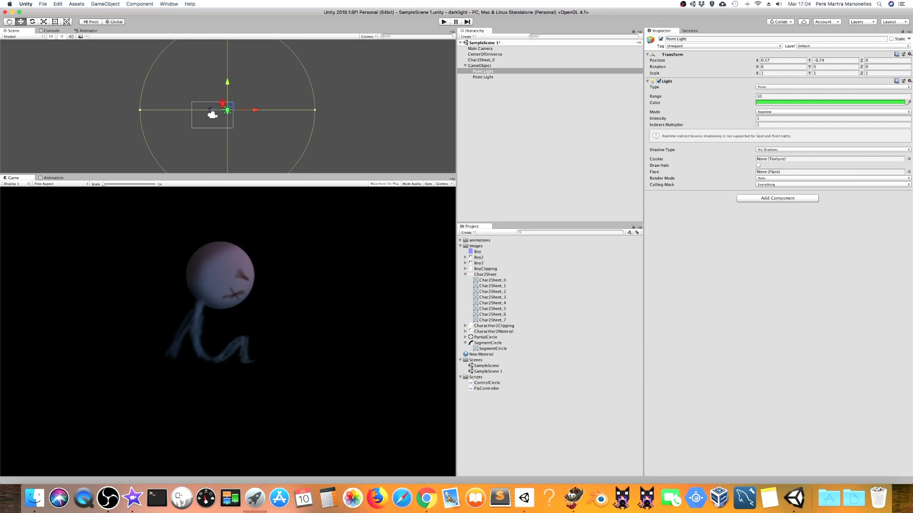
{"action": "left_click", "coordinate": [479, 66]}
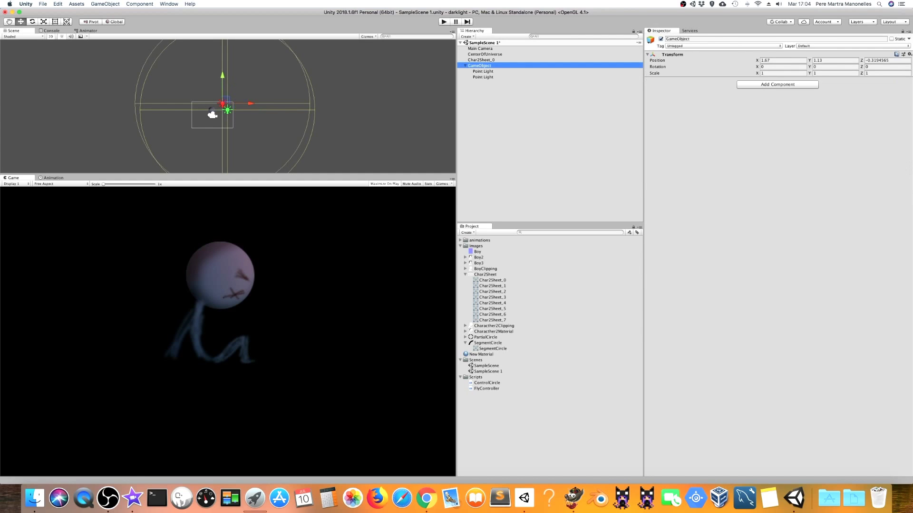
{"action": "mouse_move", "coordinate": [226, 100]}
{"action": "left_mouse_down"}
{"action": "mouse_move", "coordinate": [215, 98]}
{"action": "mouse_move", "coordinate": [212, 115]}
{"action": "mouse_move", "coordinate": [200, 100]}
{"action": "mouse_move", "coordinate": [212, 112]}
{"action": "mouse_move", "coordinate": [335, 105]}
{"action": "left_mouse_up"}
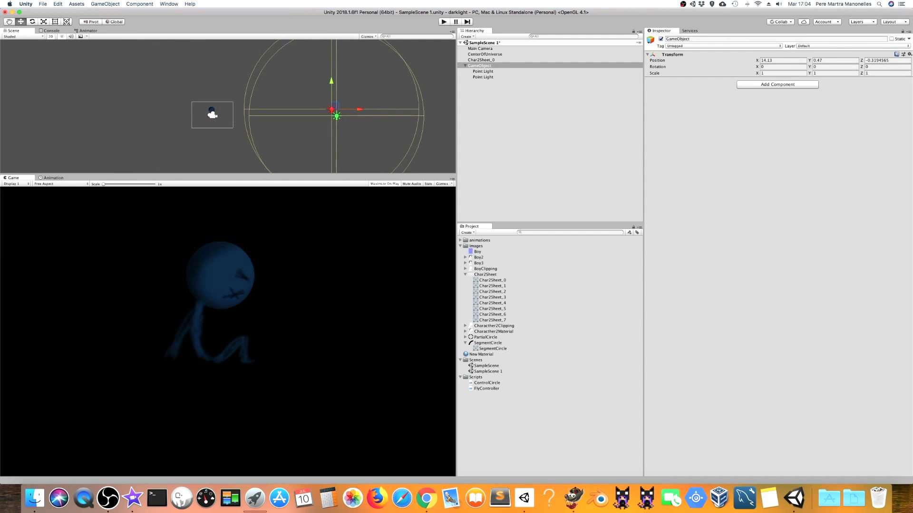
Set New Material's Main Color to black
{"action": "left_click", "coordinate": [481, 354]}
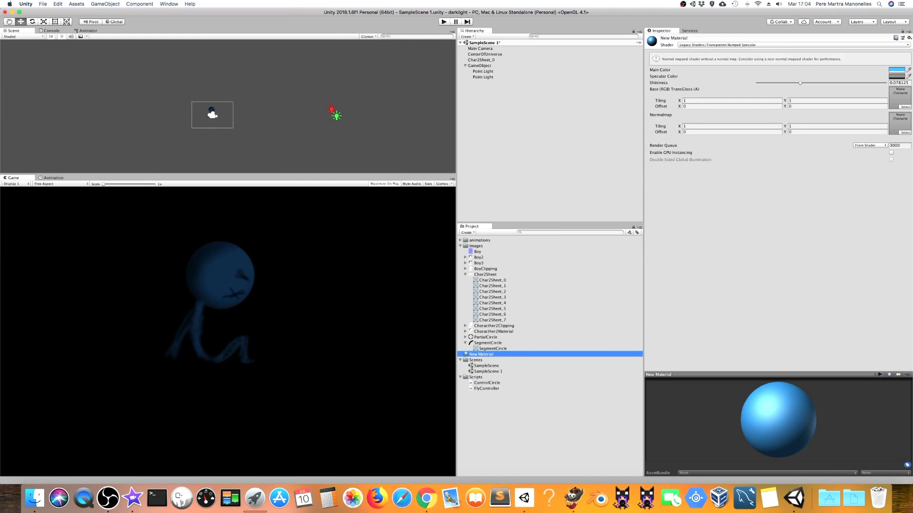
{"action": "left_click", "coordinate": [897, 69]}
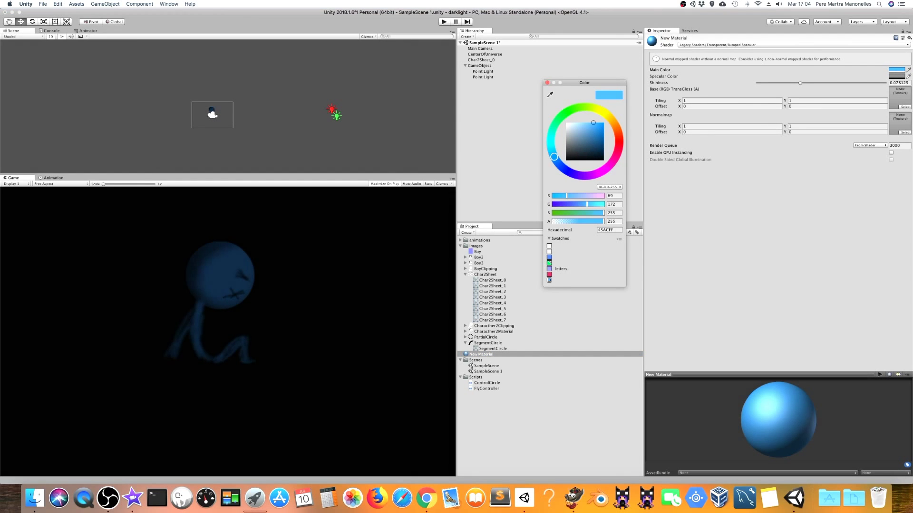
{"action": "left_click", "coordinate": [567, 160]}
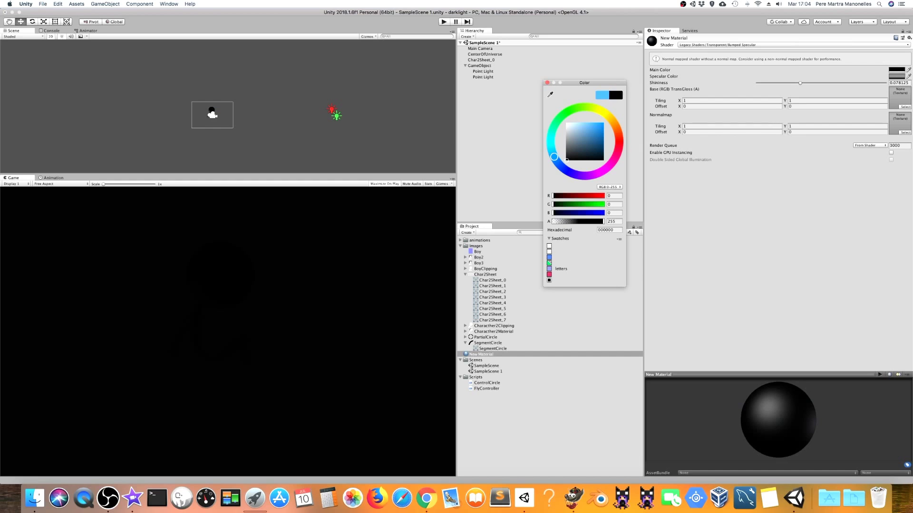
{"action": "key", "text": "Return"}
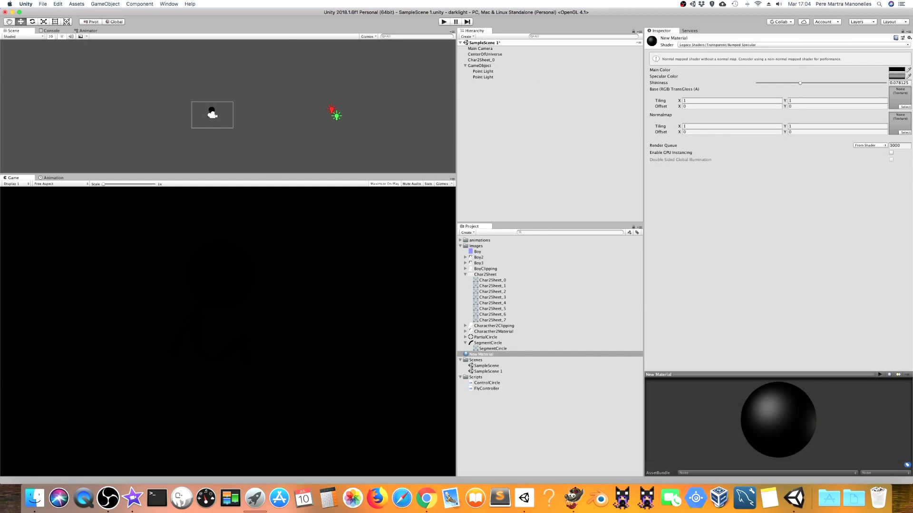
Move the point lights back over the character to X 1.05, Y 0.72, lighting its head red
{"action": "left_click", "coordinate": [482, 71]}
{"action": "mouse_move", "coordinate": [319, 110]}
{"action": "left_mouse_down"}
{"action": "mouse_move", "coordinate": [261, 107]}
{"action": "mouse_move", "coordinate": [345, 107]}
{"action": "mouse_move", "coordinate": [223, 103]}
{"action": "mouse_move", "coordinate": [212, 114]}
{"action": "mouse_move", "coordinate": [225, 115]}
{"action": "mouse_move", "coordinate": [220, 109]}
{"action": "left_mouse_up"}
{"action": "left_click", "coordinate": [479, 65]}
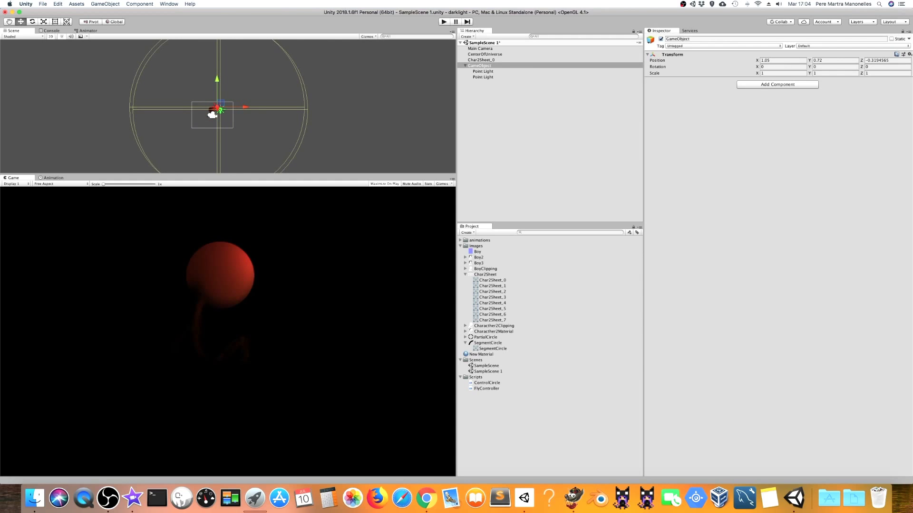
{"action": "left_click", "coordinate": [481, 354]}
Set Main Color to greyish pink 7E6767, trying Tiling X 2 before restoring it to 1
{"action": "left_click", "coordinate": [896, 69]}
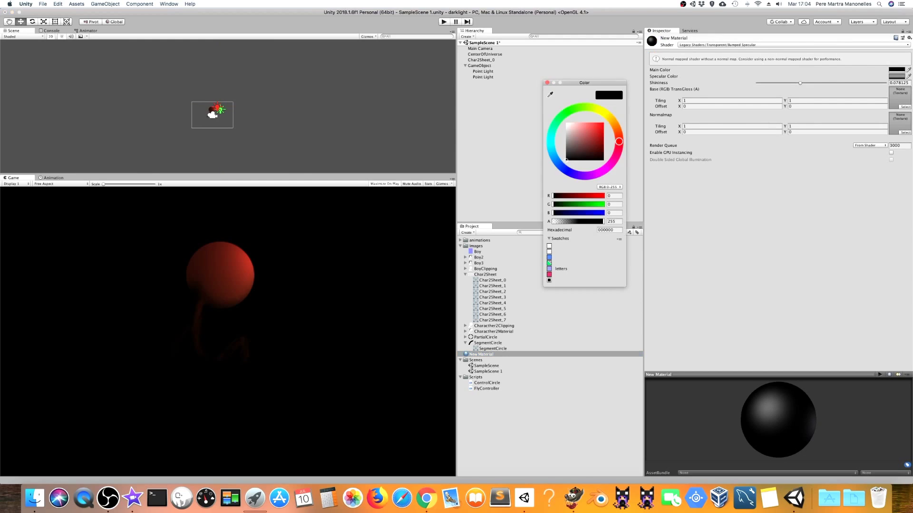
{"action": "left_click", "coordinate": [573, 142]}
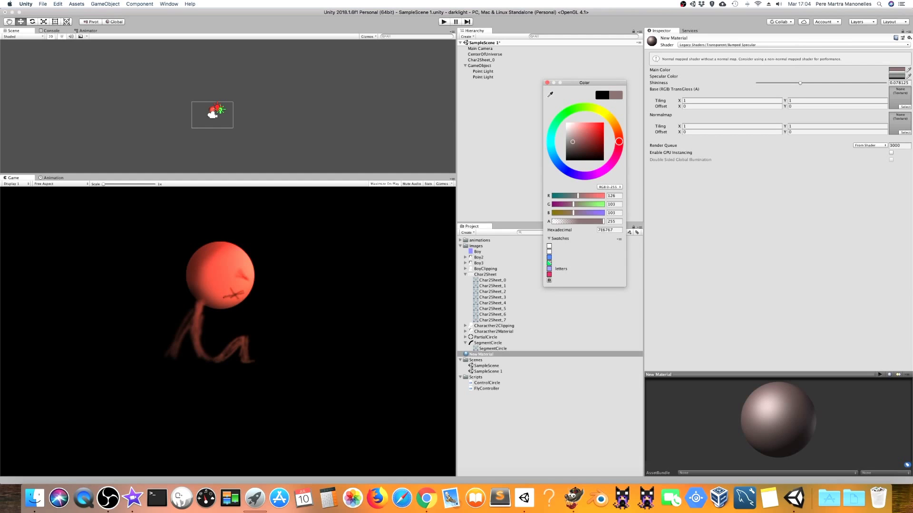
{"action": "left_click", "coordinate": [732, 100]}
{"action": "type", "text": "2"}
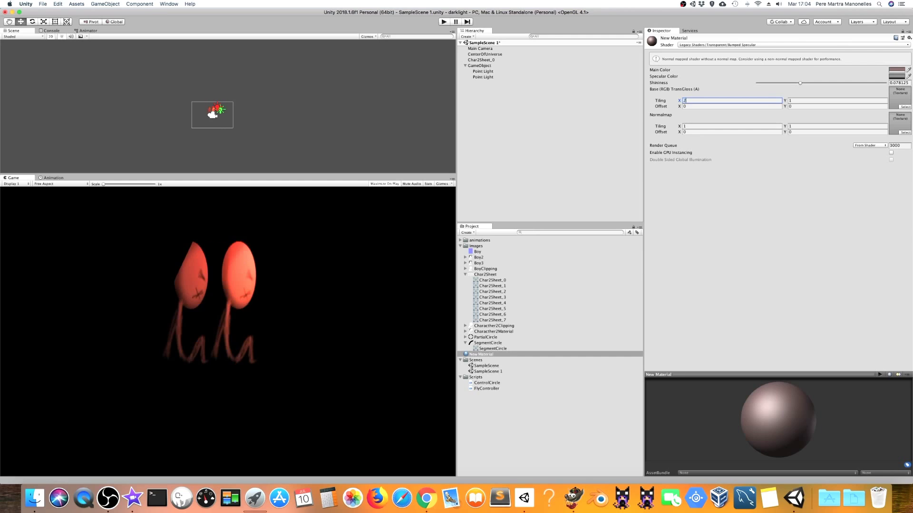
{"action": "key", "text": "BackSpace"}
{"action": "type", "text": "1"}
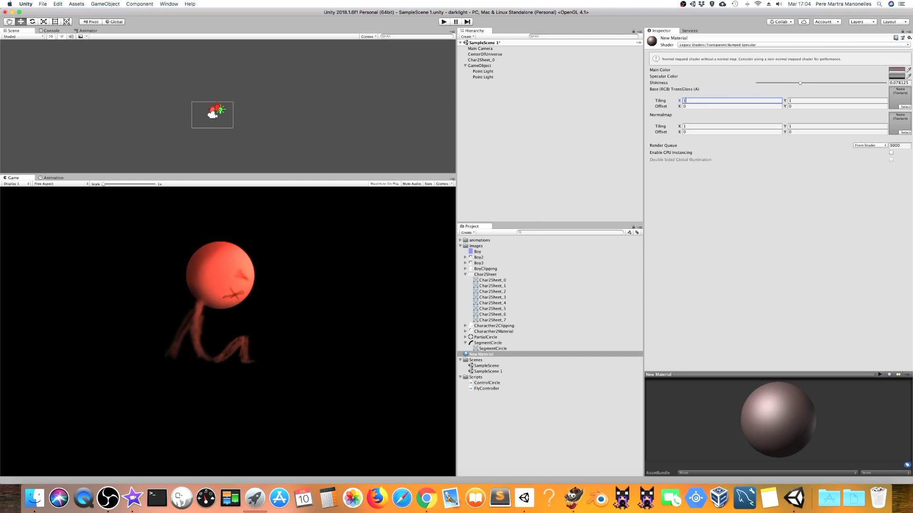
Adjust the material's Shininess slider to 0.063
{"action": "left_click_drag", "start_coordinate": [801, 83], "coordinate": [807, 82]}
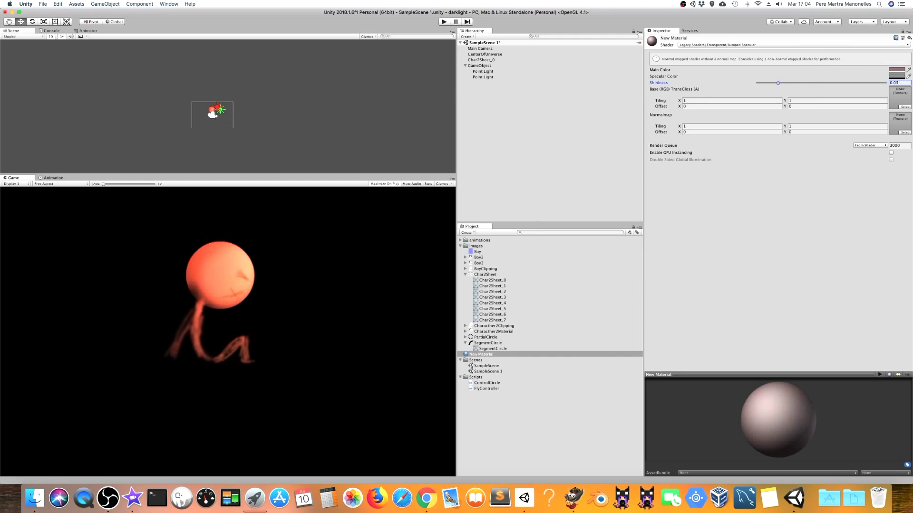
{"action": "left_click_drag", "start_coordinate": [807, 83], "coordinate": [795, 82]}
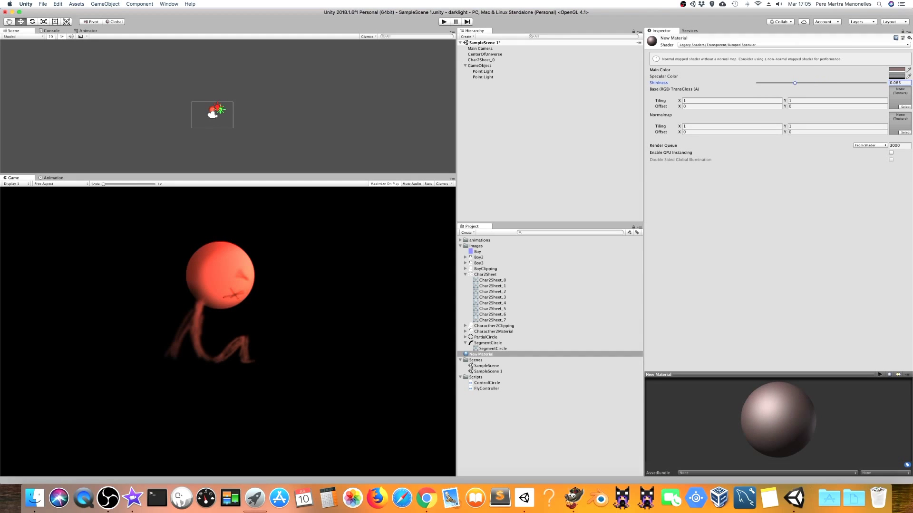
{"action": "left_click", "coordinate": [905, 107]}
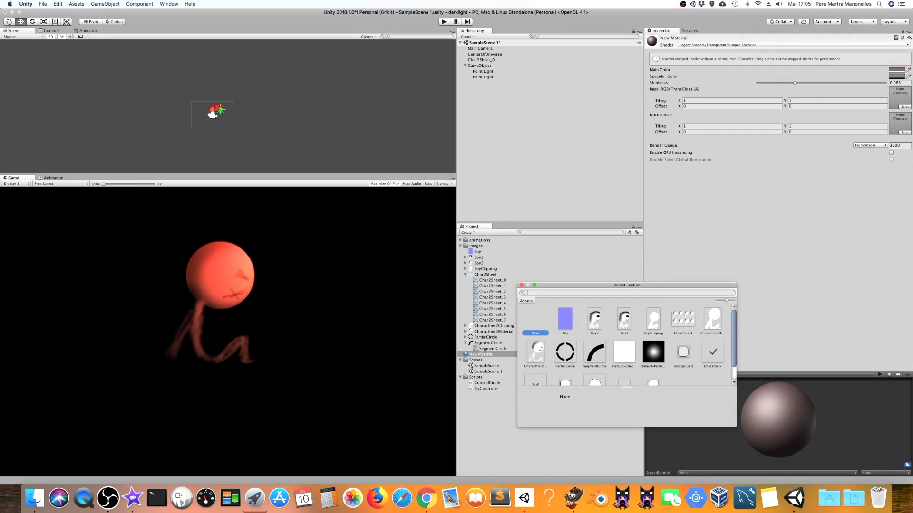
Try Default-Particle as the normal map, then replace it with the character texture
{"action": "double_click", "coordinate": [653, 352]}
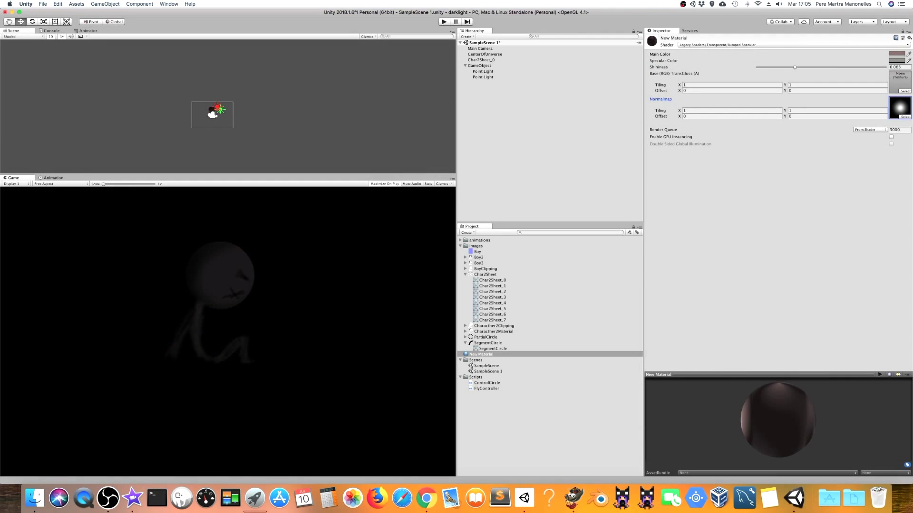
{"action": "left_click", "coordinate": [480, 66]}
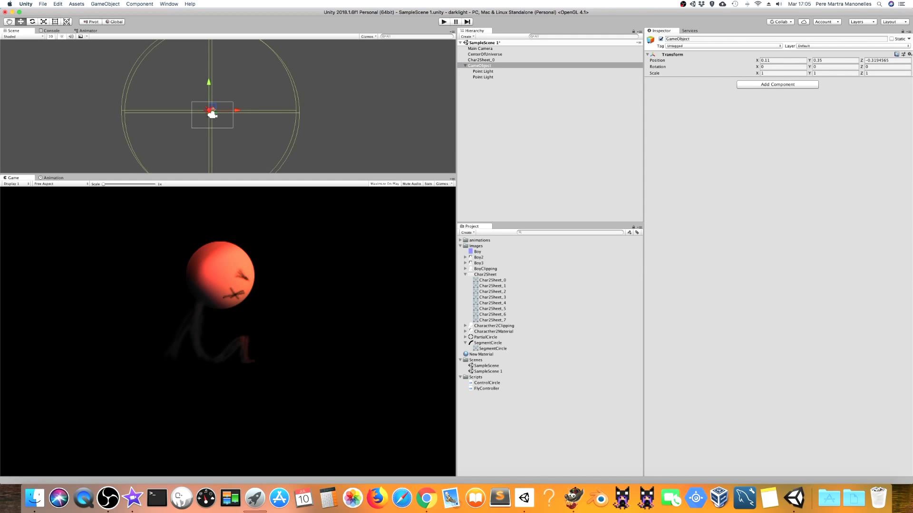
{"action": "left_click", "coordinate": [481, 354]}
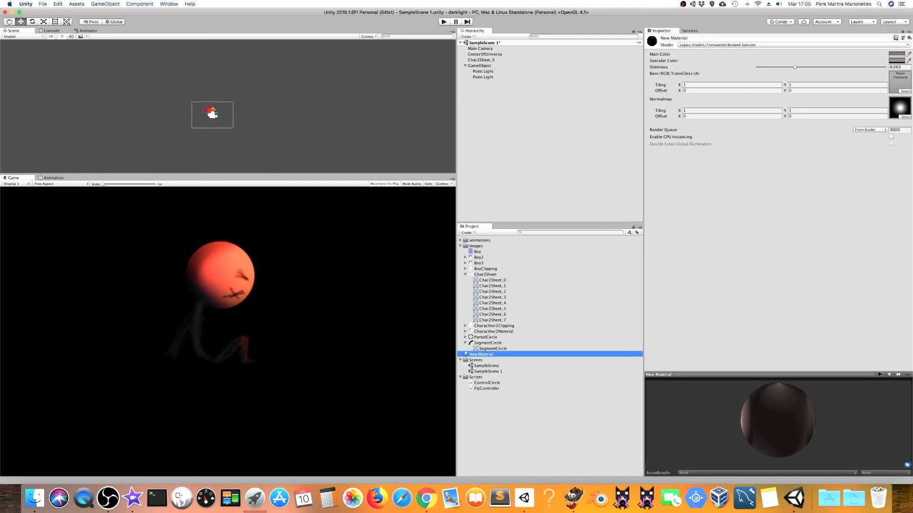
{"action": "left_click", "coordinate": [905, 117]}
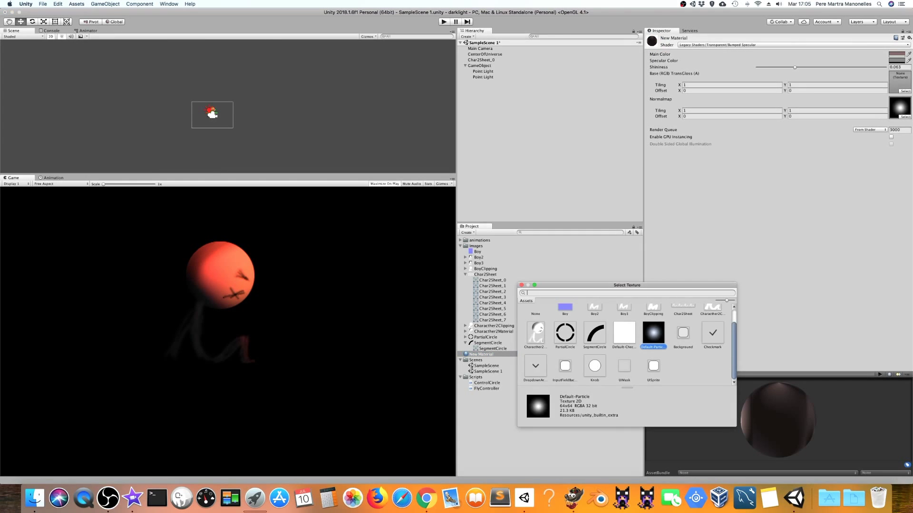
{"action": "scroll", "coordinate": [627, 343], "scroll_direction": "up", "scroll_amount": 2}
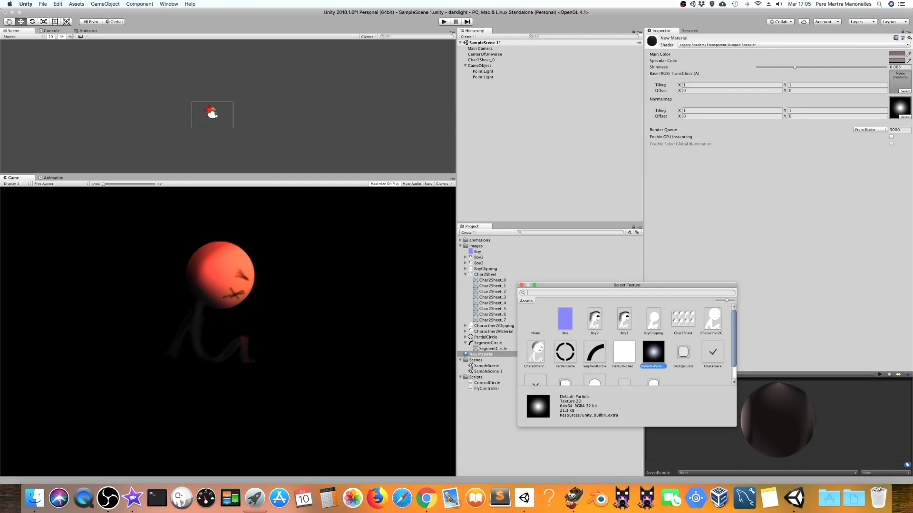
{"action": "double_click", "coordinate": [535, 352]}
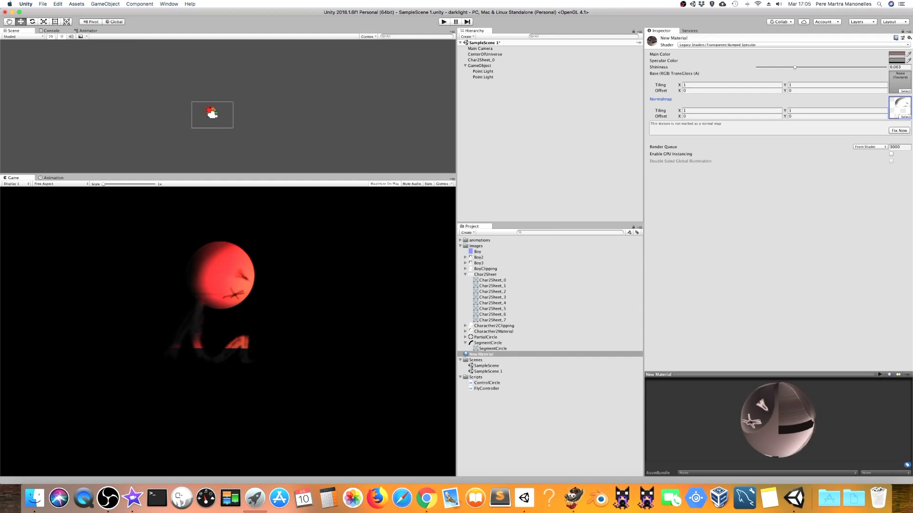
Drag the light group down to X -0.26, Y -0.55, lighting the character's body and legs red
{"action": "left_click", "coordinate": [479, 66]}
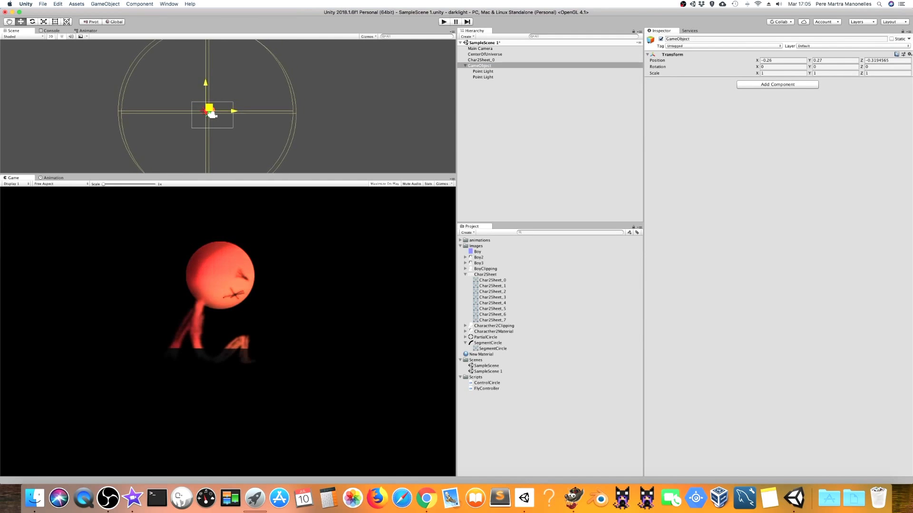
{"action": "left_click_drag", "start_coordinate": [215, 116], "coordinate": [212, 115]}
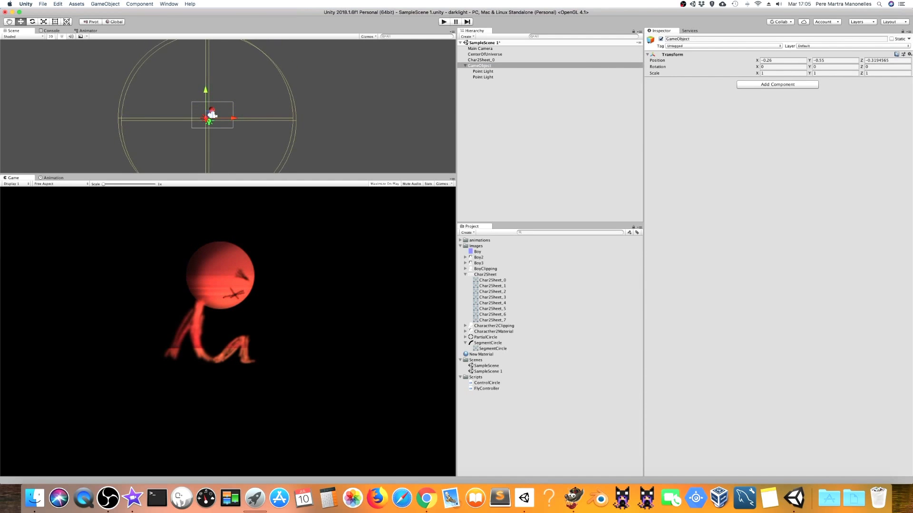